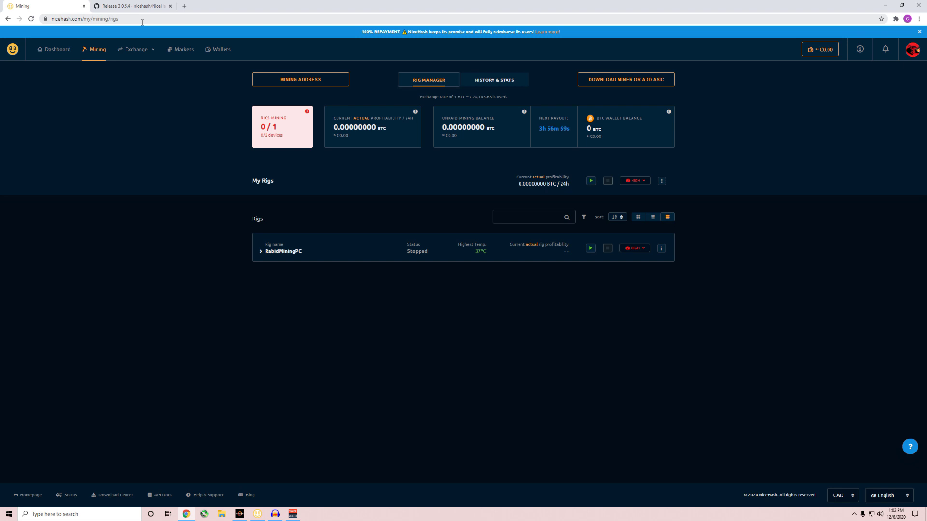
Review the miner download options on the NiceHash mining page and open the NiceHash Miner 3.0.5.4 release page
{"action": "left_click", "coordinate": [55, 50]}
{"action": "left_click", "coordinate": [98, 51]}
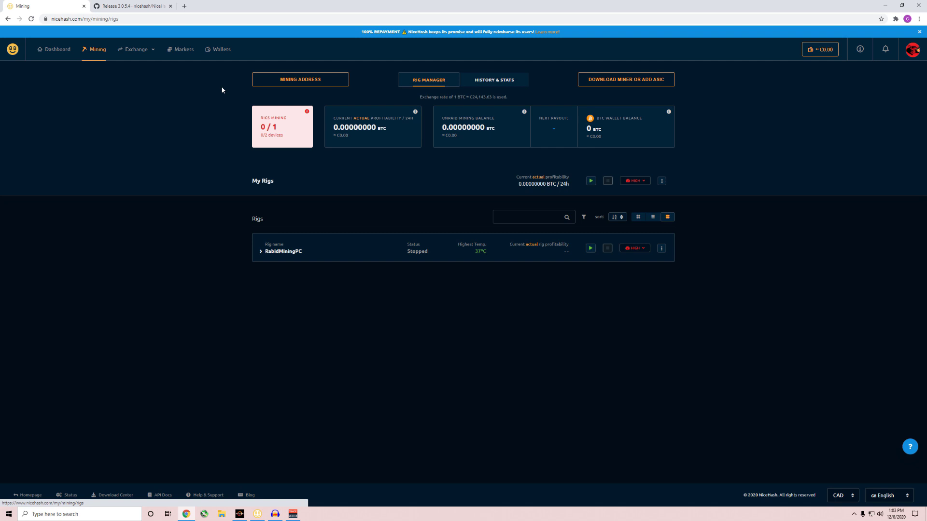
{"action": "left_click", "coordinate": [603, 83]}
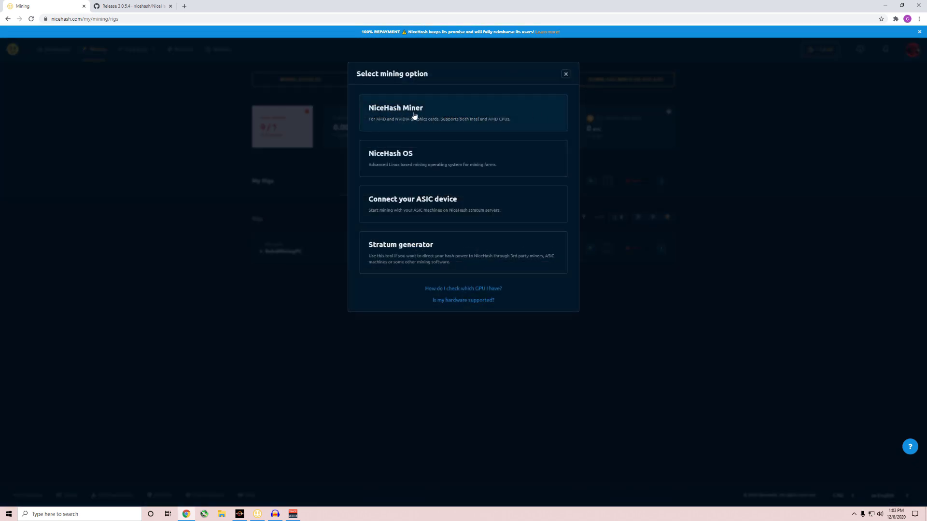
{"action": "left_click", "coordinate": [565, 74]}
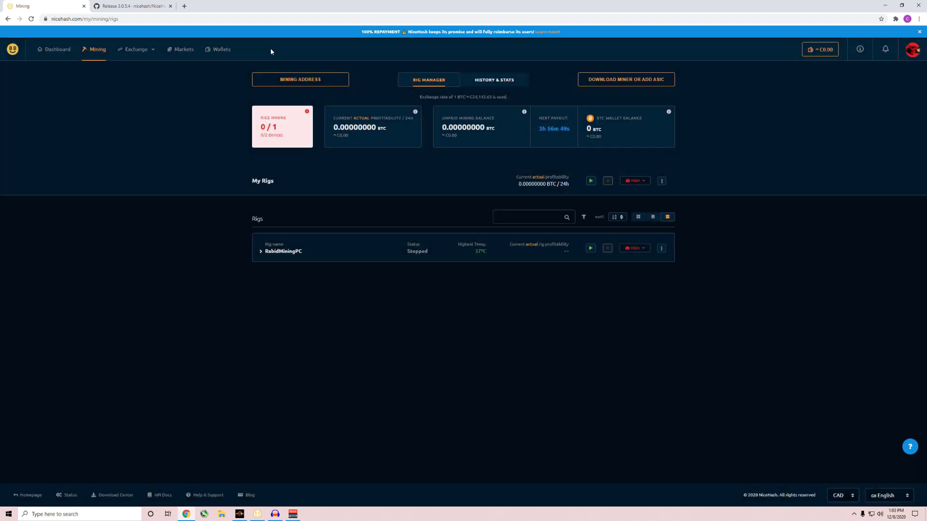
{"action": "left_click", "coordinate": [145, 7]}
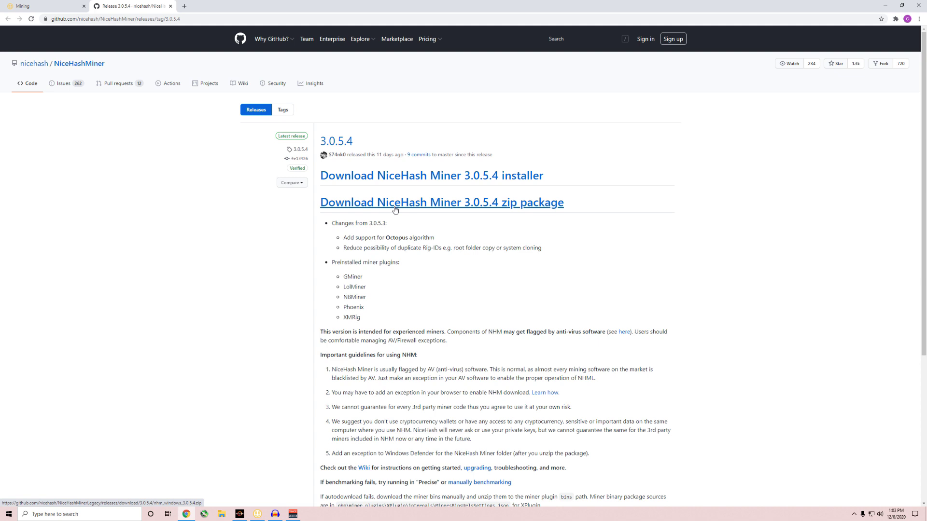
Turn off Safe Browsing in the browser's security settings by choosing No protection, and return to the miner release page
{"action": "left_click", "coordinate": [919, 19]}
{"action": "left_click", "coordinate": [864, 143]}
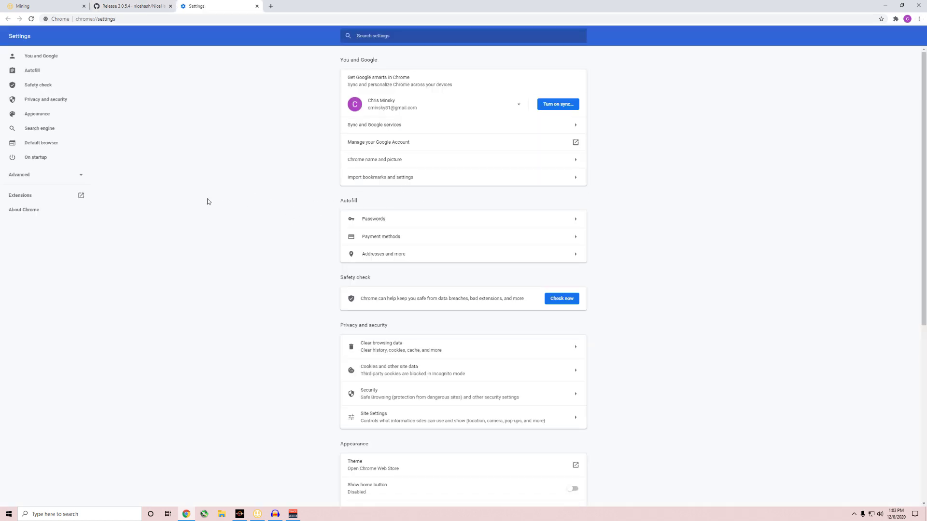
{"action": "scroll", "coordinate": [418, 361], "scroll_direction": "down", "scroll_amount": 2}
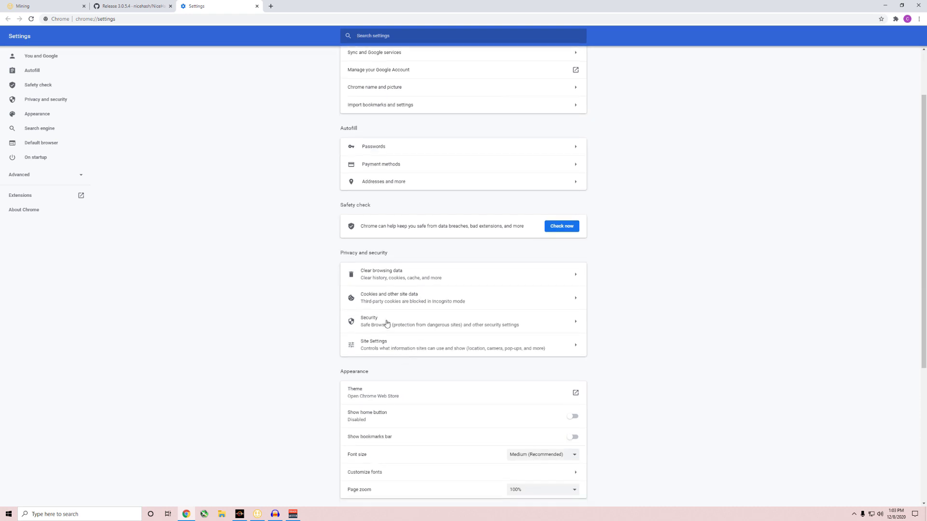
{"action": "left_click", "coordinate": [386, 322]}
{"action": "left_click", "coordinate": [350, 376]}
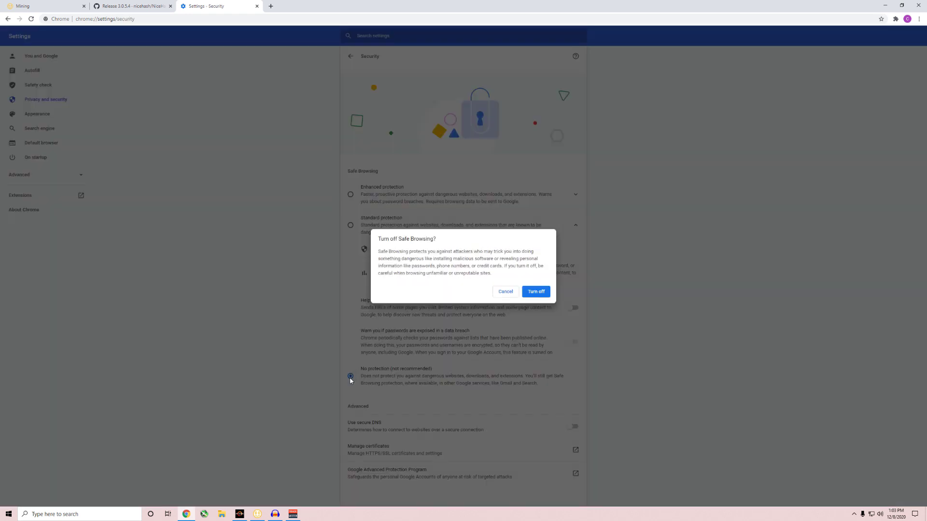
{"action": "left_click", "coordinate": [535, 292]}
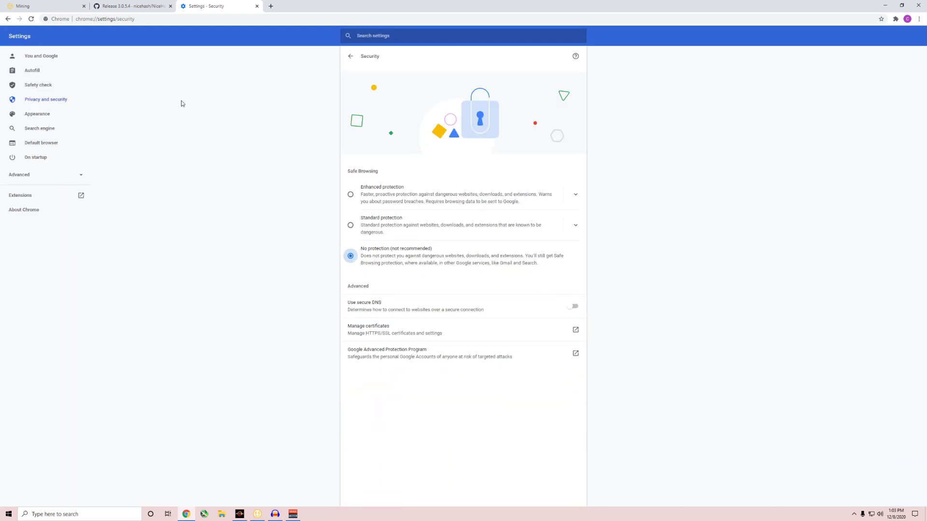
{"action": "left_click", "coordinate": [149, 7]}
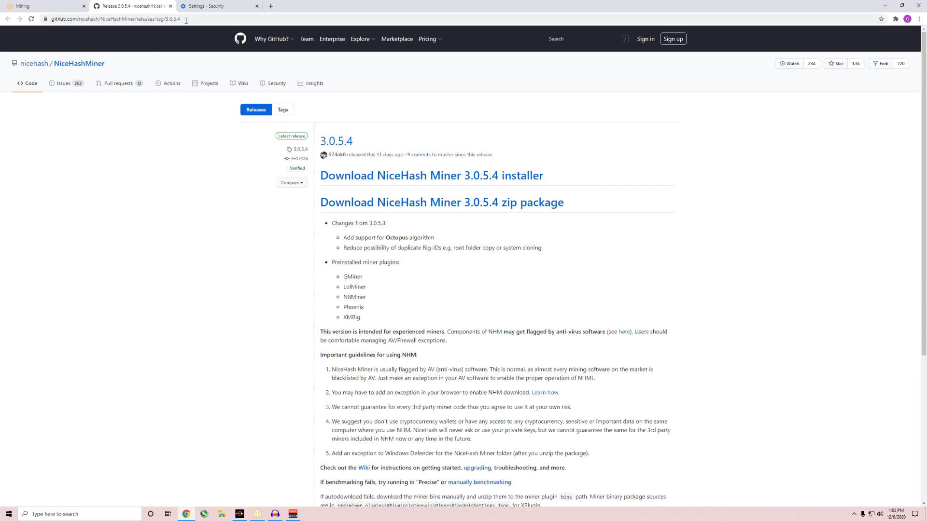
Restore Safe Browsing to Standard protection and close the browser settings
{"action": "left_click", "coordinate": [200, 7]}
{"action": "left_click", "coordinate": [350, 225]}
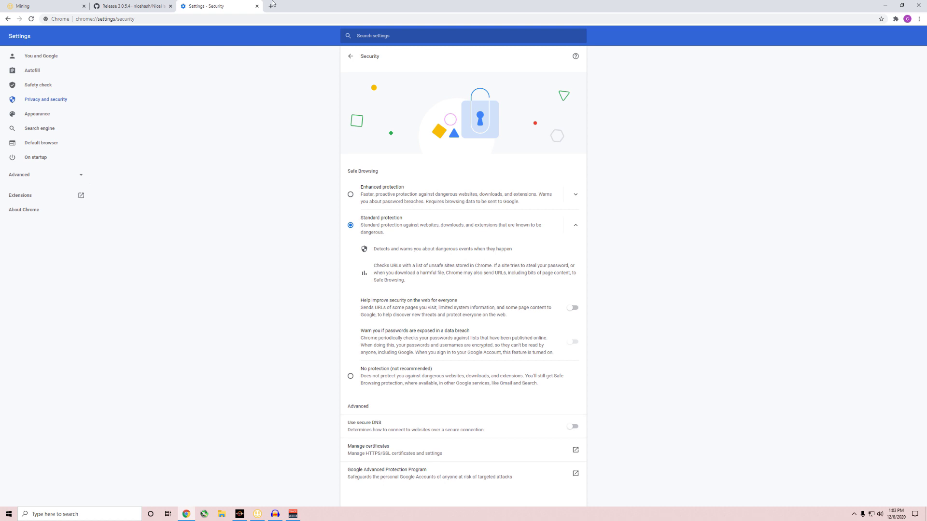
{"action": "left_click", "coordinate": [257, 6]}
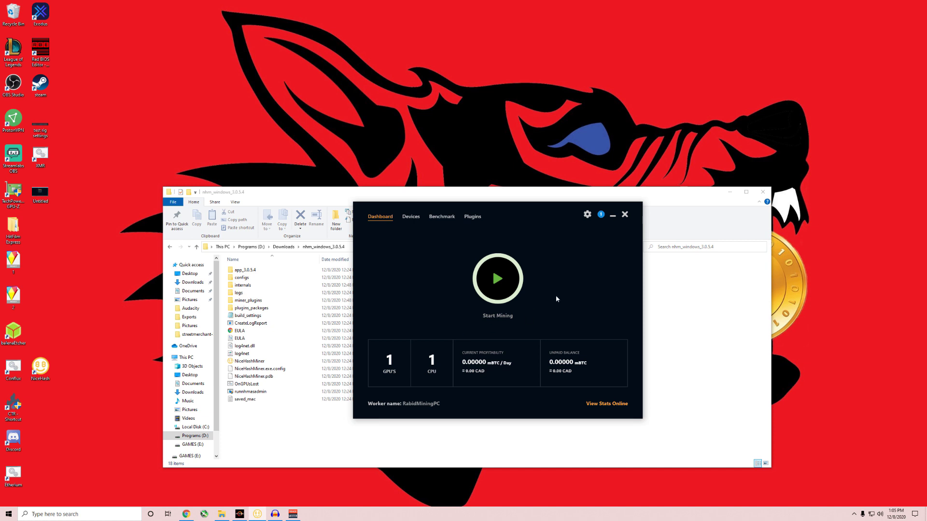
Check the miner's device list and set the benchmark type to Precise (will take longer)
{"action": "left_click", "coordinate": [411, 217]}
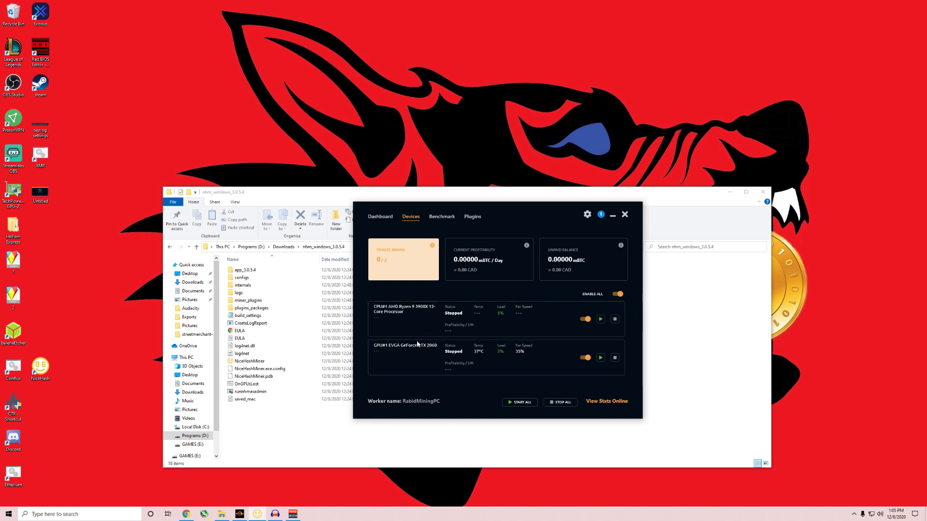
{"action": "left_click", "coordinate": [445, 218]}
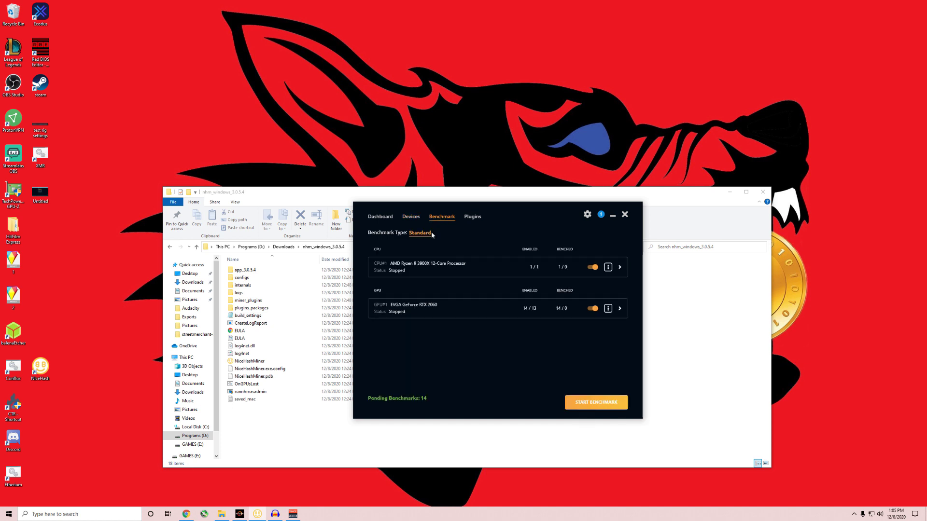
{"action": "left_click", "coordinate": [430, 234]}
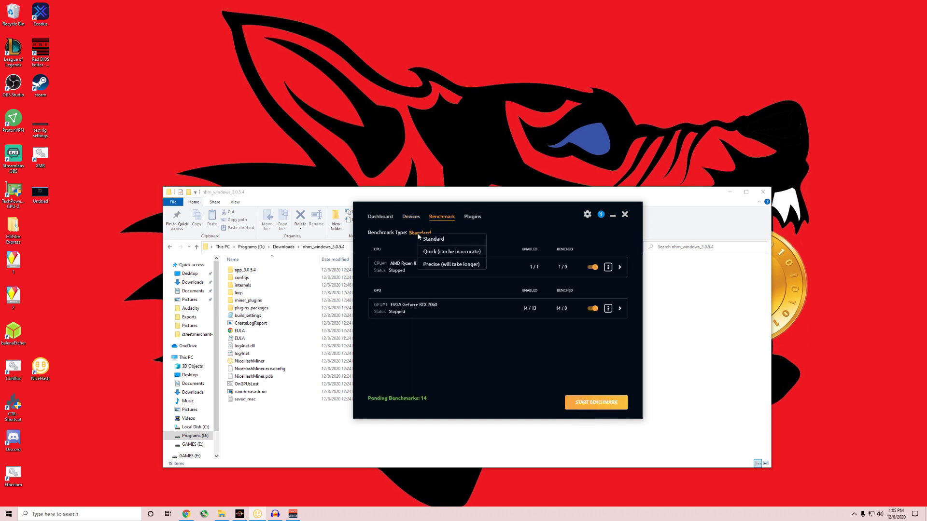
{"action": "left_click", "coordinate": [436, 265]}
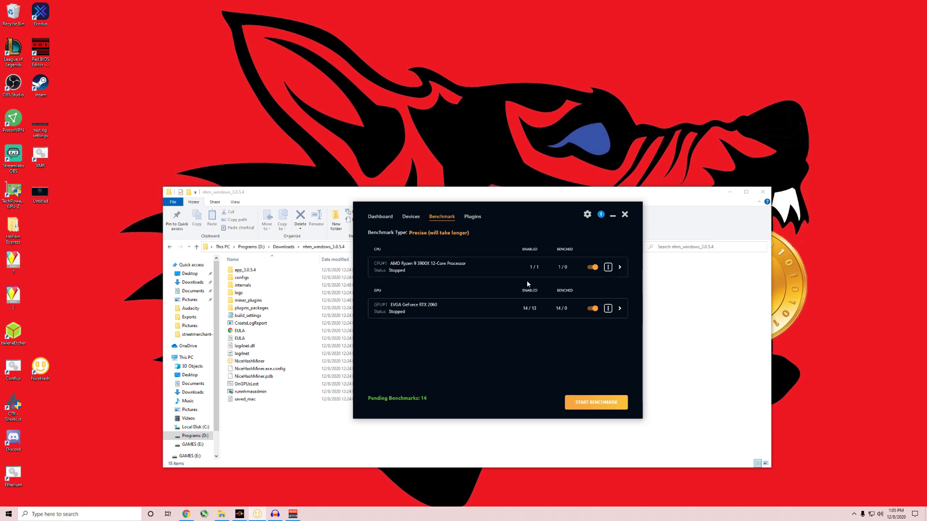
Disable the AMD Ryzen 9 3900X for benchmarking and enable it again
{"action": "left_click", "coordinate": [591, 267]}
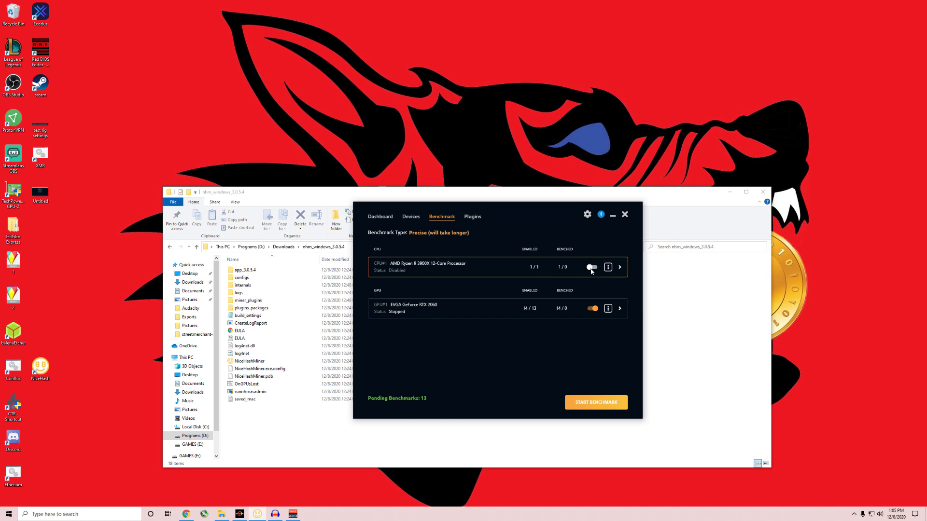
{"action": "left_click", "coordinate": [591, 268]}
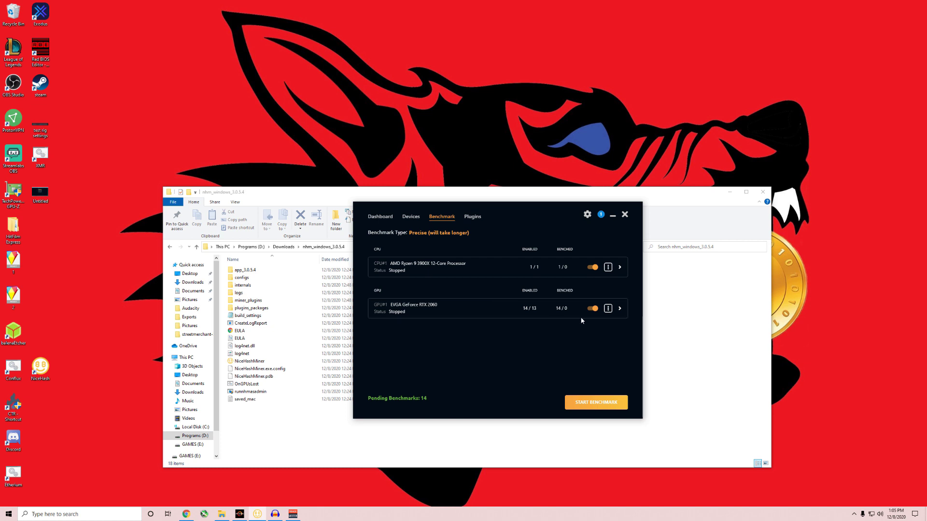
Examine the mining algorithms, their miners and enabled states for the EVGA GeForce RTX 2060
{"action": "left_click", "coordinate": [620, 310]}
{"action": "scroll", "coordinate": [434, 333], "scroll_direction": "down", "scroll_amount": 3}
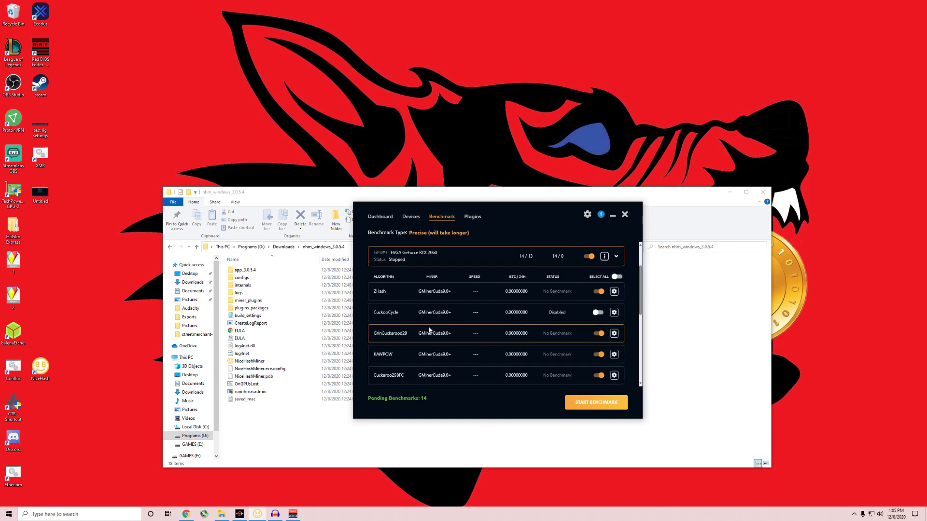
{"action": "scroll", "coordinate": [422, 316], "scroll_direction": "down", "scroll_amount": 3}
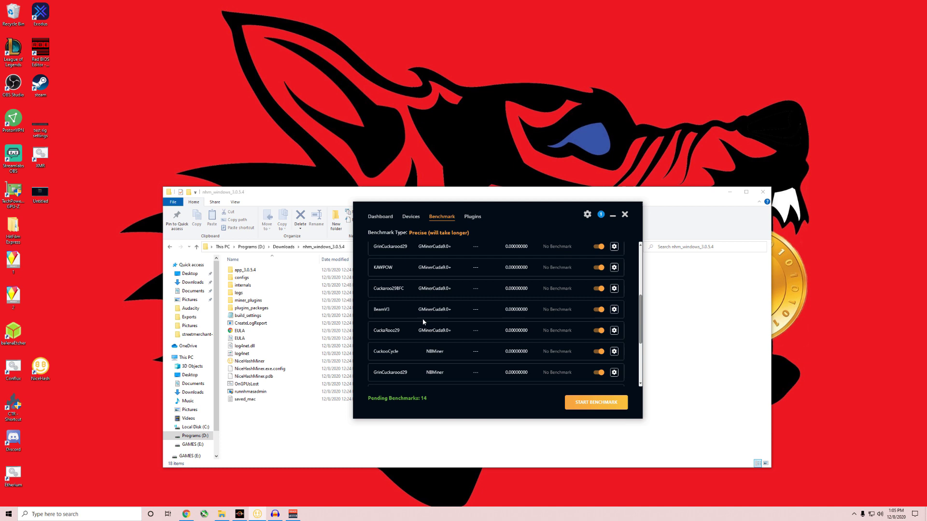
{"action": "scroll", "coordinate": [422, 319], "scroll_direction": "up", "scroll_amount": 3}
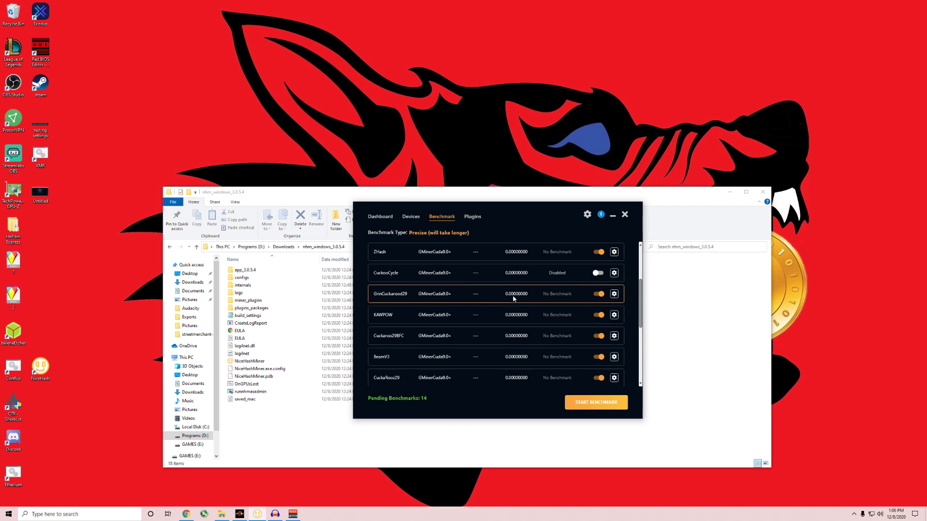
{"action": "scroll", "coordinate": [485, 316], "scroll_direction": "up", "scroll_amount": 3}
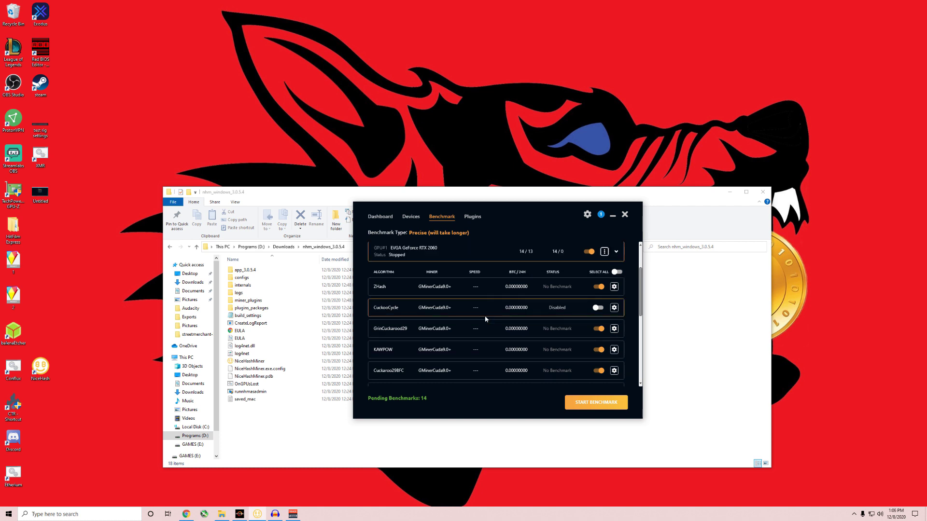
{"action": "left_click", "coordinate": [617, 309]}
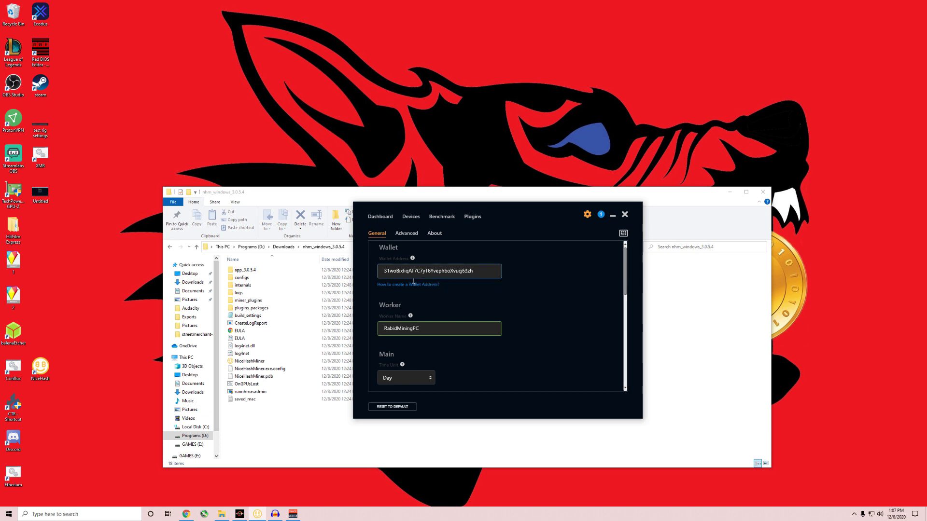
Check the worker name and profit options in the general settings, and select USA - San Jose as the service location
{"action": "scroll", "coordinate": [489, 325], "scroll_direction": "down", "scroll_amount": 2}
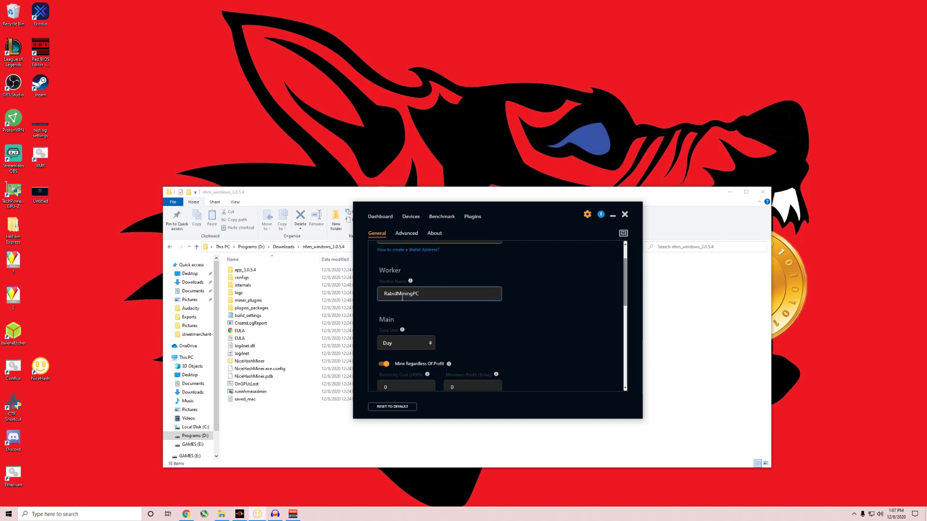
{"action": "left_click", "coordinate": [421, 297]}
{"action": "left_click", "coordinate": [531, 335]}
{"action": "scroll", "coordinate": [531, 333], "scroll_direction": "down", "scroll_amount": 2}
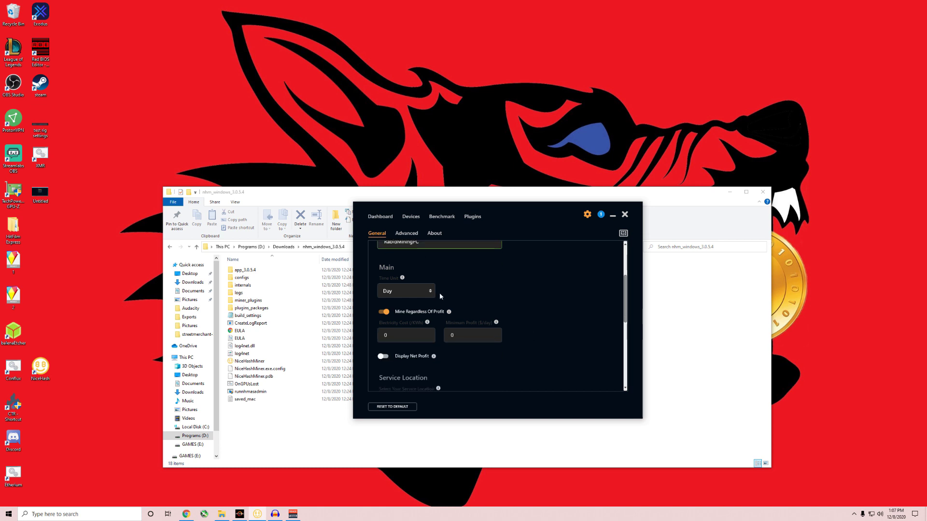
{"action": "scroll", "coordinate": [579, 324], "scroll_direction": "down", "scroll_amount": 1}
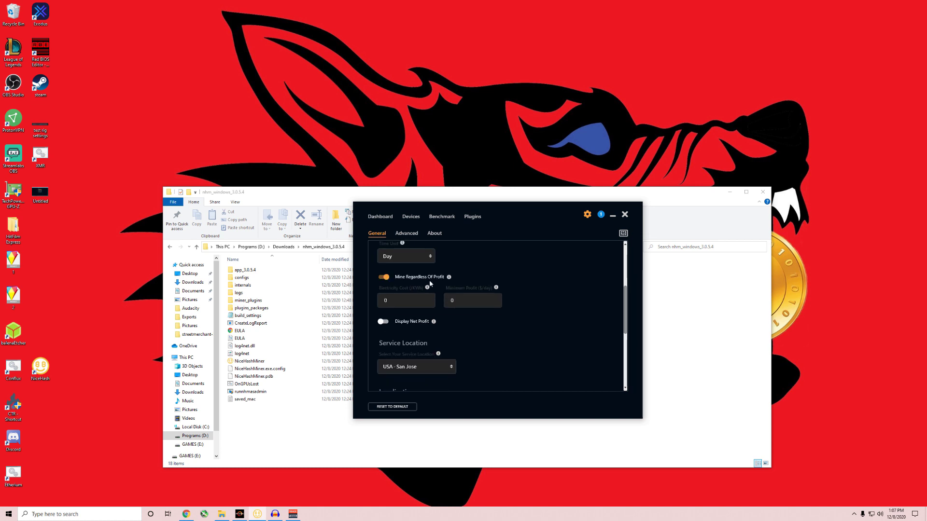
{"action": "scroll", "coordinate": [544, 321], "scroll_direction": "down", "scroll_amount": 2}
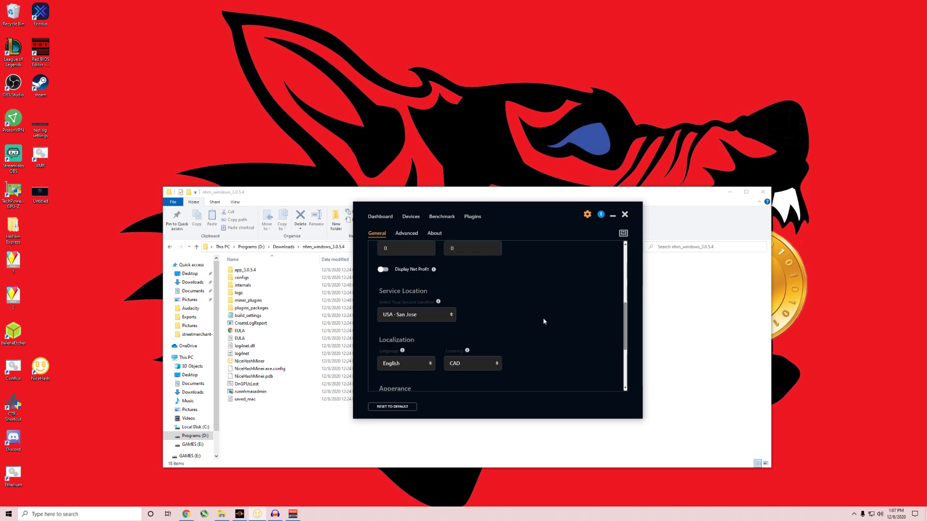
{"action": "left_click", "coordinate": [416, 316]}
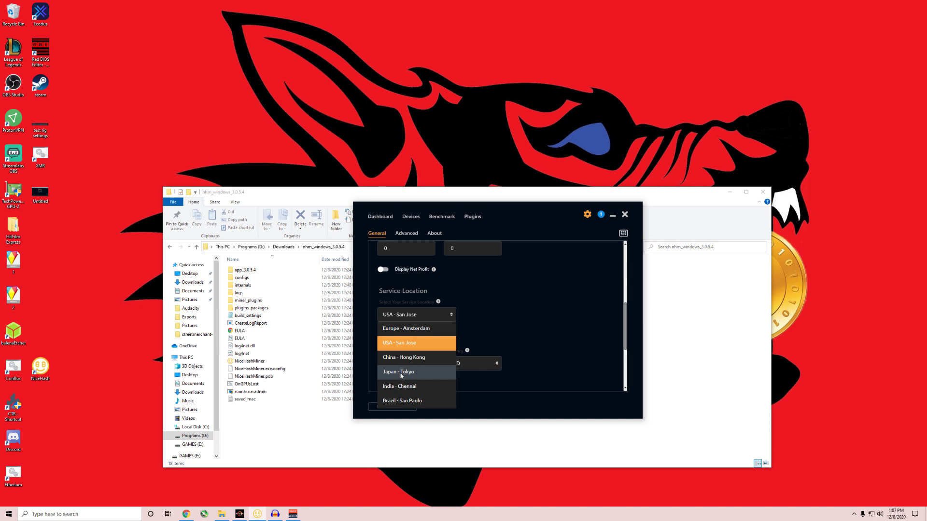
{"action": "left_click", "coordinate": [403, 343]}
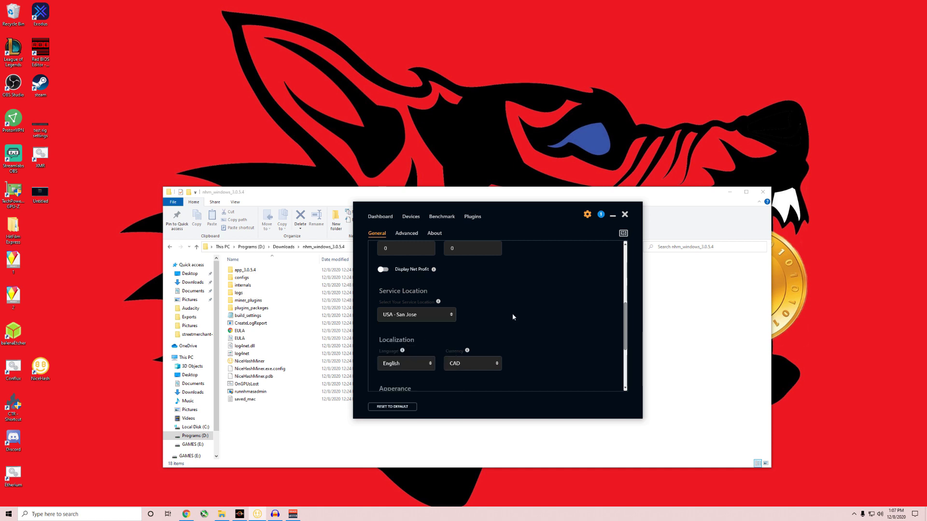
Review the localization, appearance and update options in the general settings, and glance at the advanced settings
{"action": "scroll", "coordinate": [514, 313], "scroll_direction": "down", "scroll_amount": 1}
{"action": "scroll", "coordinate": [533, 319], "scroll_direction": "down", "scroll_amount": 3}
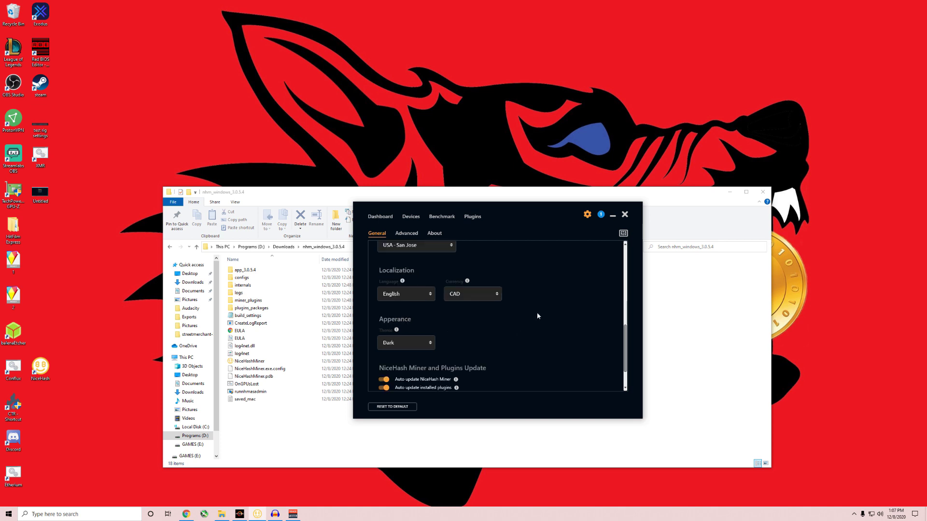
{"action": "scroll", "coordinate": [578, 309], "scroll_direction": "down", "scroll_amount": 1}
{"action": "scroll", "coordinate": [561, 313], "scroll_direction": "up", "scroll_amount": 6}
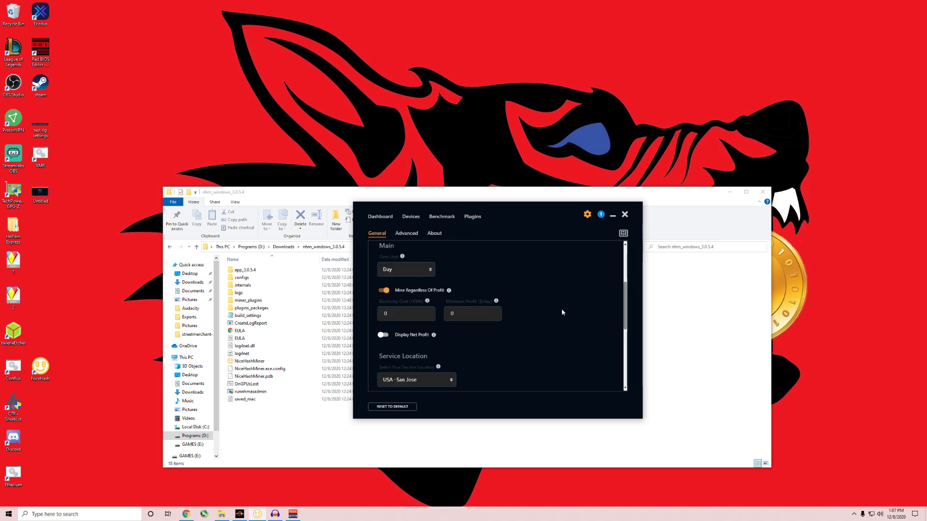
{"action": "left_click", "coordinate": [409, 234]}
{"action": "left_click", "coordinate": [387, 233]}
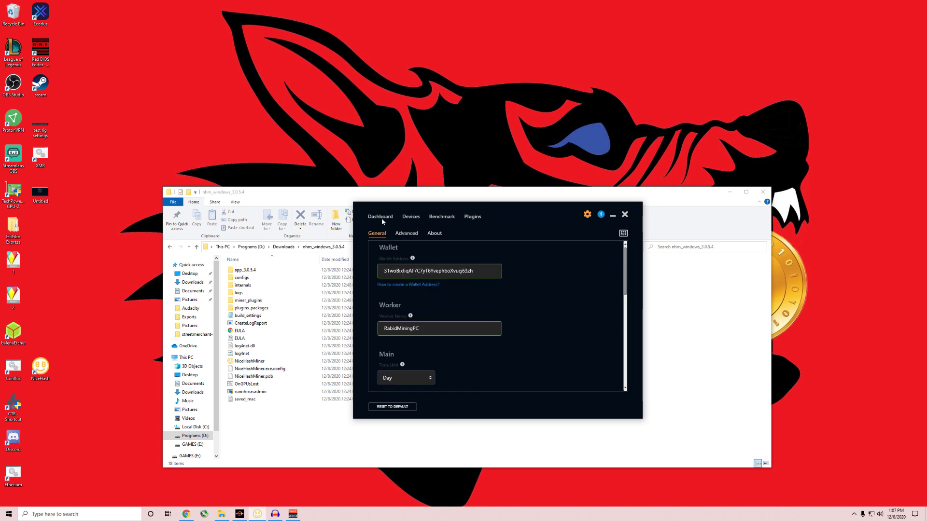
Compare the miner's main mining overview with its list of individual mining devices
{"action": "left_click", "coordinate": [381, 217]}
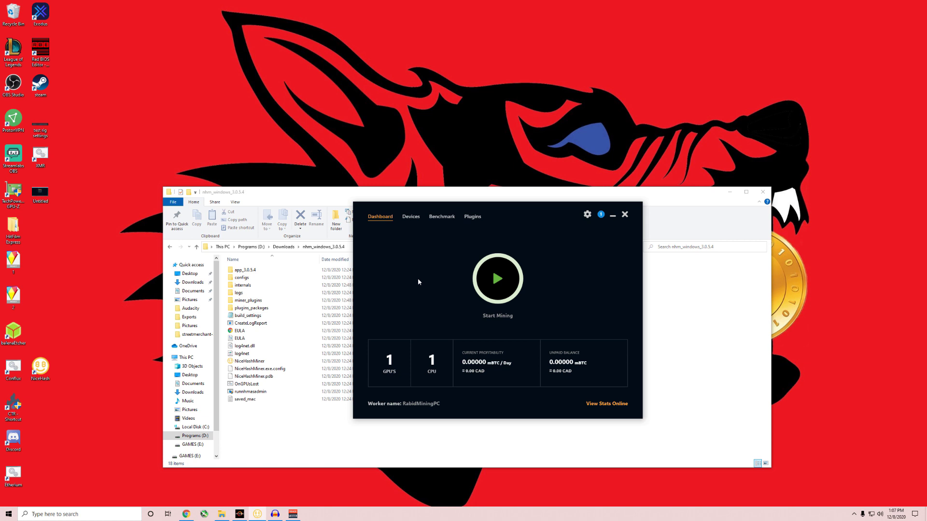
{"action": "left_click", "coordinate": [410, 219]}
{"action": "left_click", "coordinate": [381, 218]}
{"action": "left_click", "coordinate": [410, 218]}
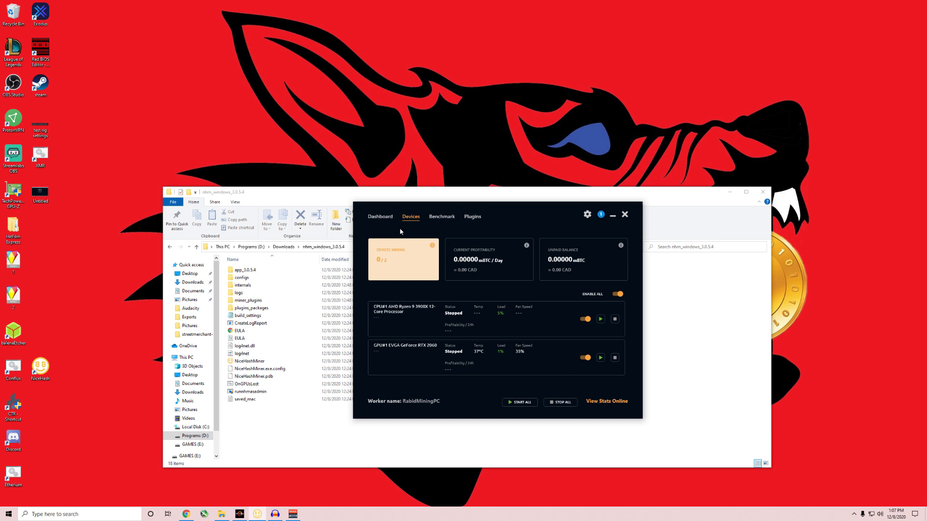
{"action": "left_click", "coordinate": [389, 219]}
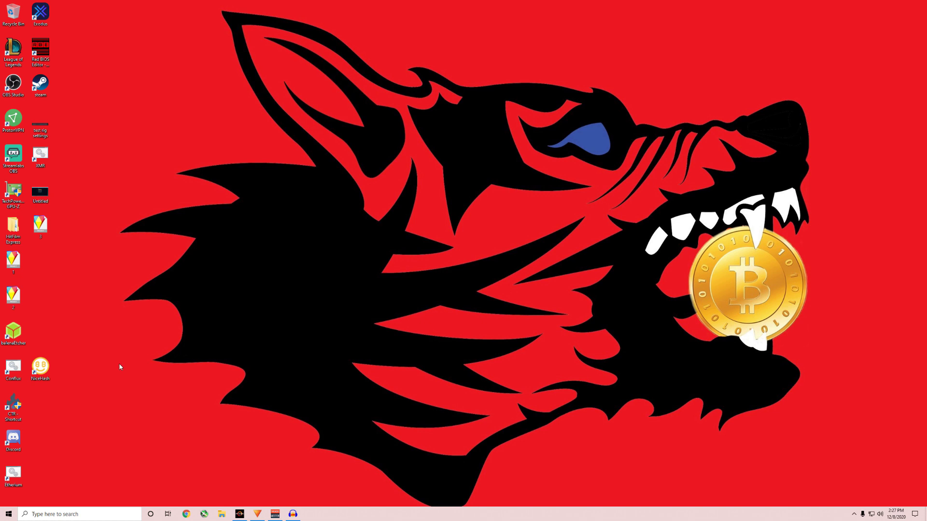
Launch NiceHash Miner from the desktop
{"action": "double_click", "coordinate": [41, 368]}
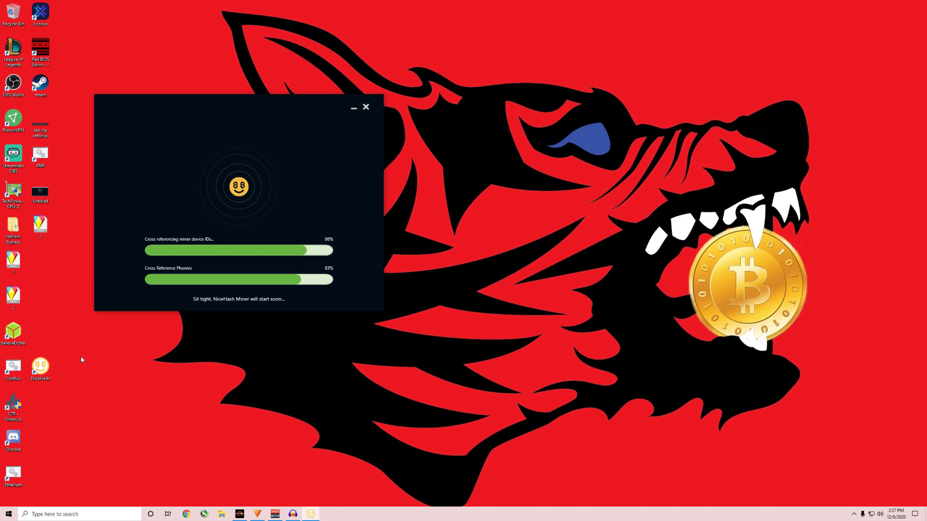
Start mining and compare the XMRig console output with the miner's dashboard
{"action": "left_click", "coordinate": [238, 171]}
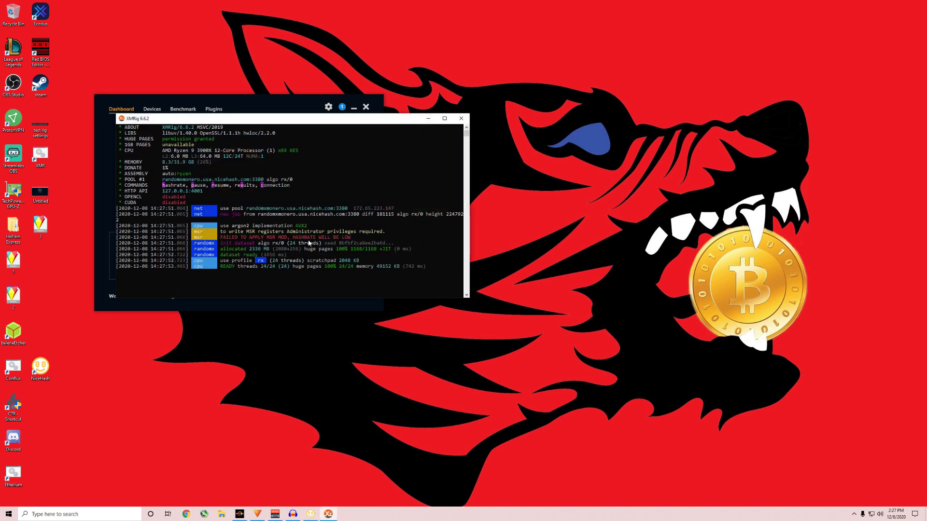
{"action": "left_click", "coordinate": [294, 108]}
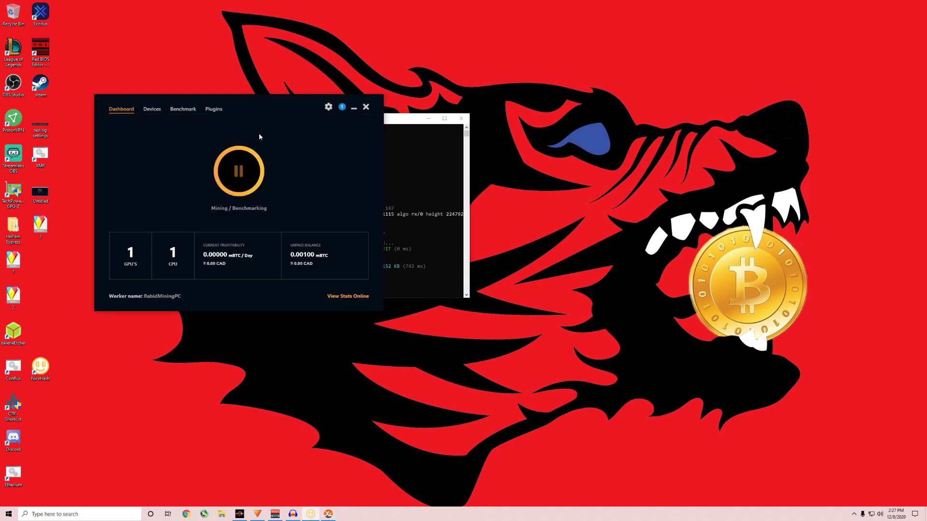
Quit NiceHash Miner completely, including the instance running in the system tray
{"action": "left_click", "coordinate": [365, 106]}
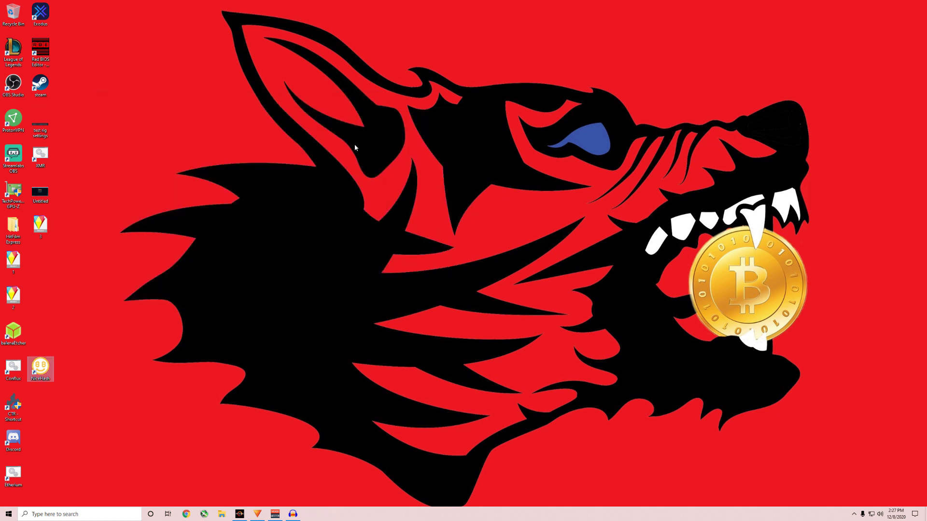
{"action": "left_click", "coordinate": [854, 515]}
{"action": "right_click", "coordinate": [855, 500]}
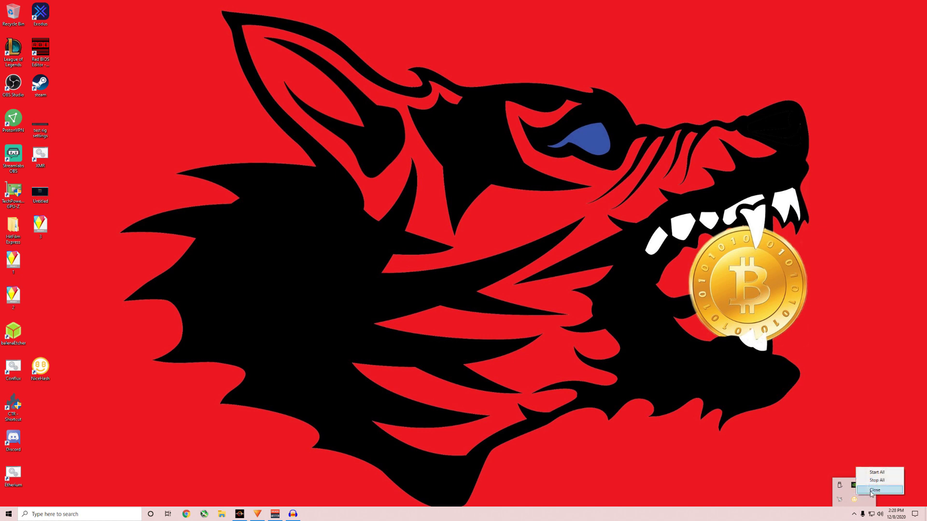
{"action": "left_click", "coordinate": [867, 502]}
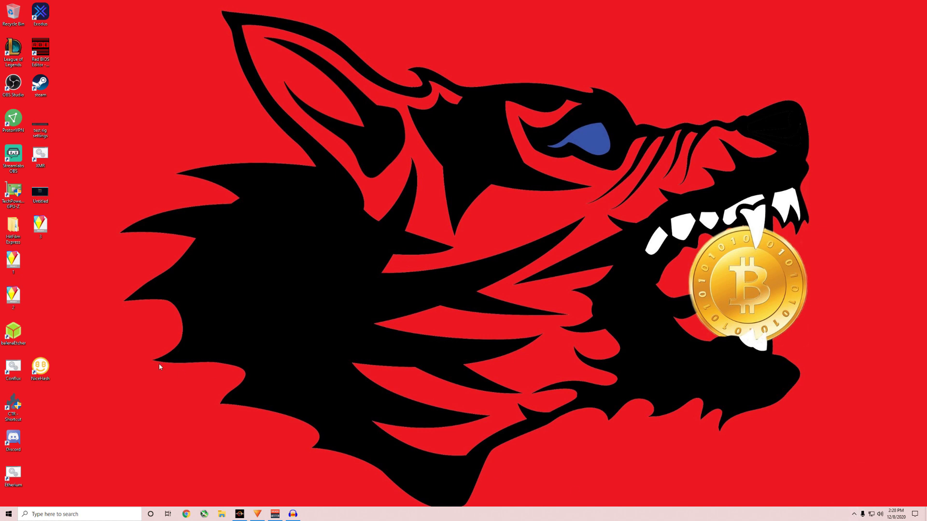
Relaunch NiceHash Miner as administrator from its desktop shortcut and start mining
{"action": "right_click", "coordinate": [42, 367]}
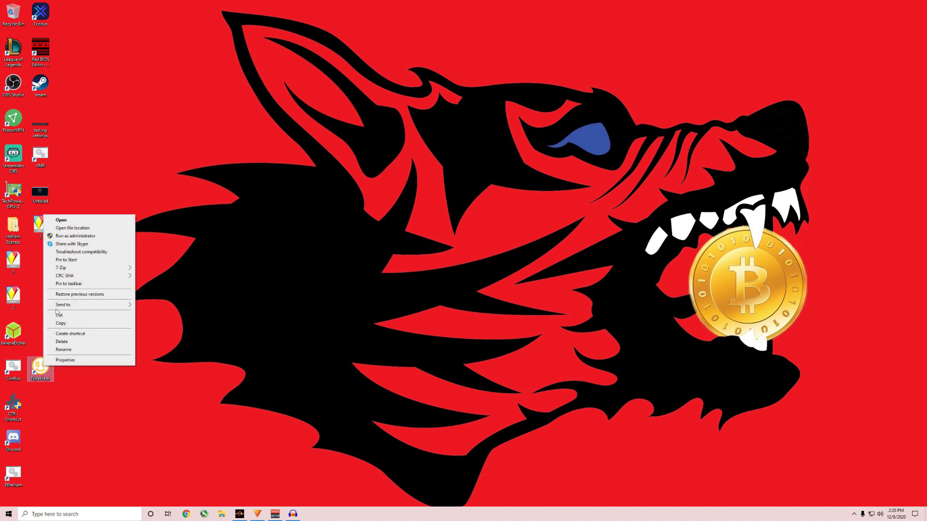
{"action": "left_click", "coordinate": [75, 237]}
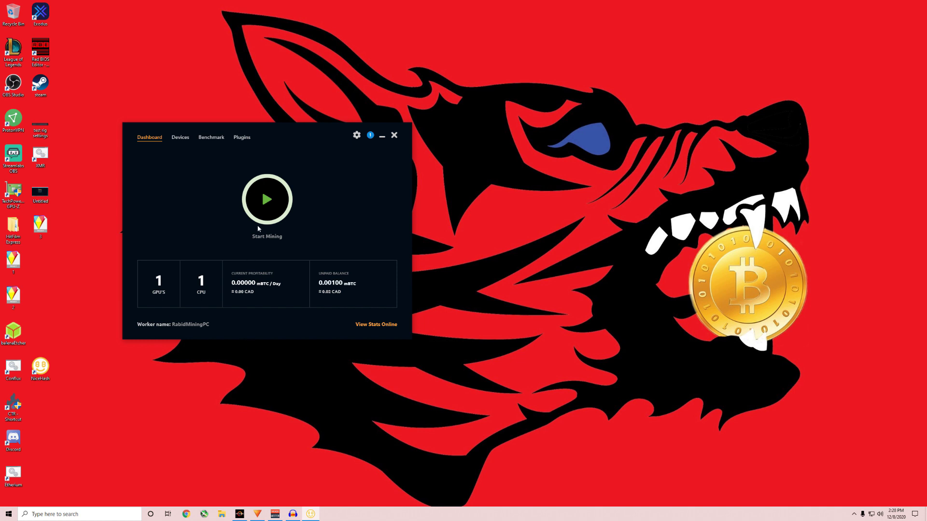
{"action": "left_click", "coordinate": [266, 202]}
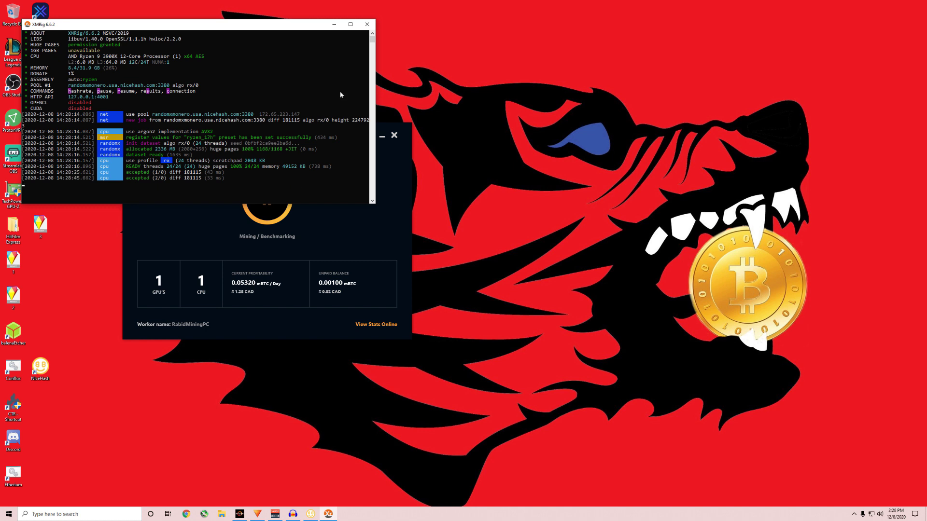
Stop mining, move the miner window toward the screen's center, and check the benchmark status of the CPU and GPU before returning to the dashboard
{"action": "left_click", "coordinate": [260, 214]}
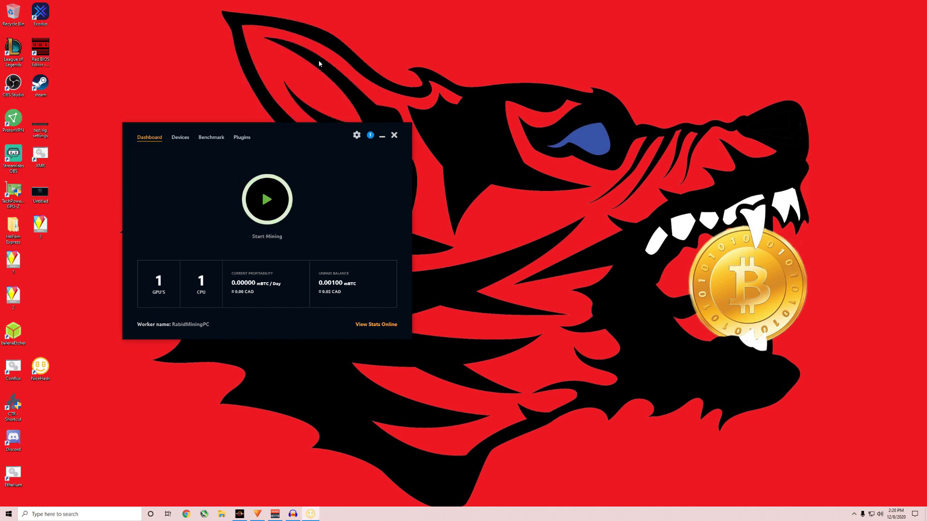
{"action": "left_click_drag", "start_coordinate": [279, 147], "coordinate": [393, 153]}
{"action": "left_click", "coordinate": [326, 143]}
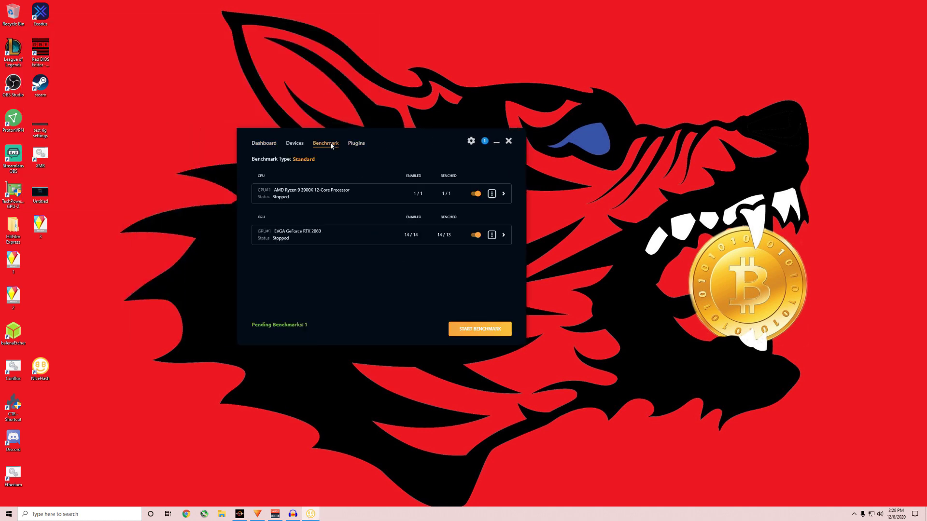
{"action": "left_click", "coordinate": [273, 147]}
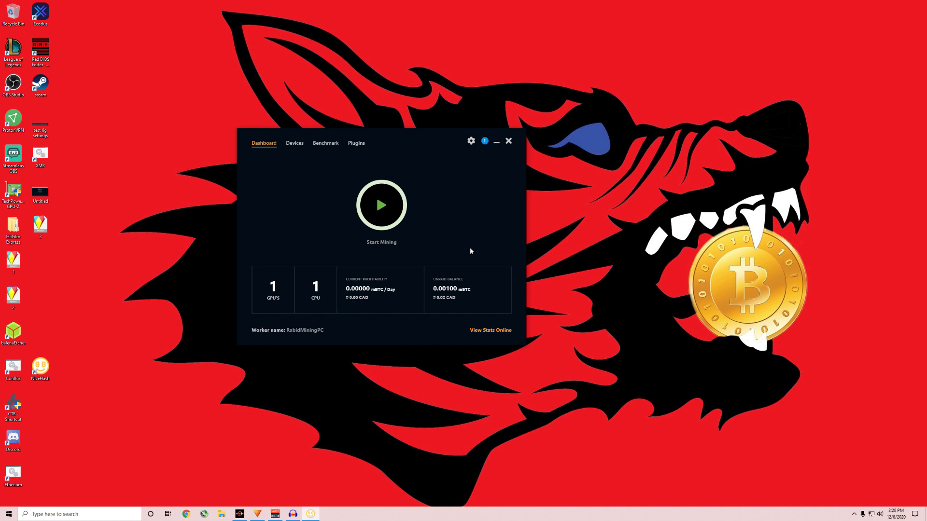
Start mining again, bring the miner's dashboard in front of the XMRig console, and stop the mining
{"action": "left_click", "coordinate": [381, 207]}
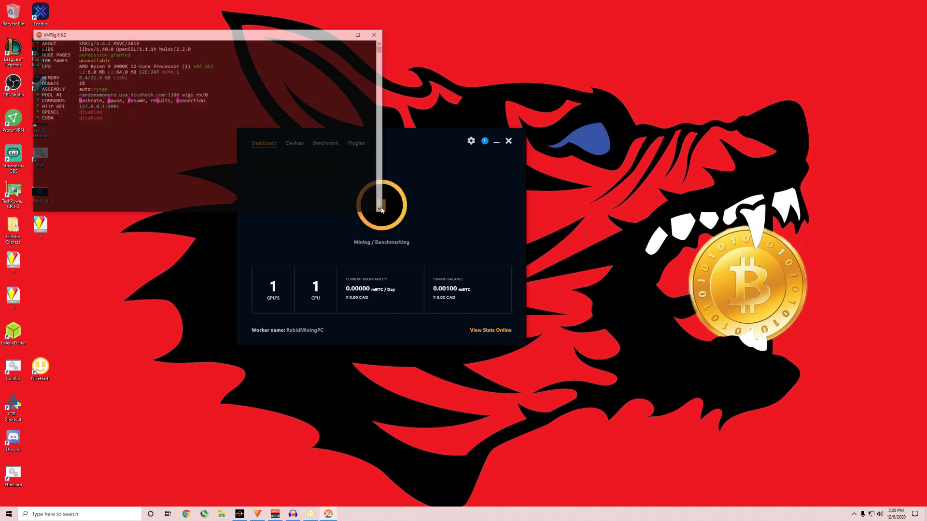
{"action": "left_click", "coordinate": [311, 515]}
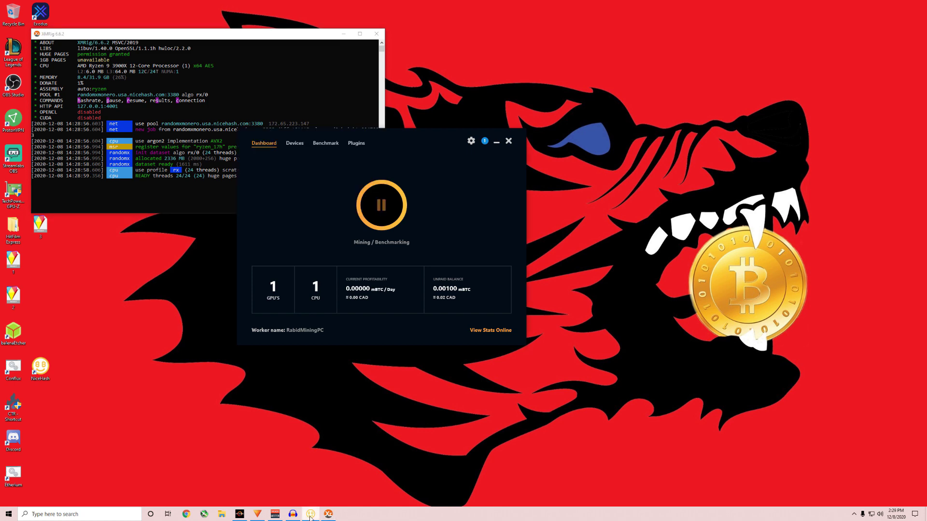
{"action": "left_click", "coordinate": [376, 211]}
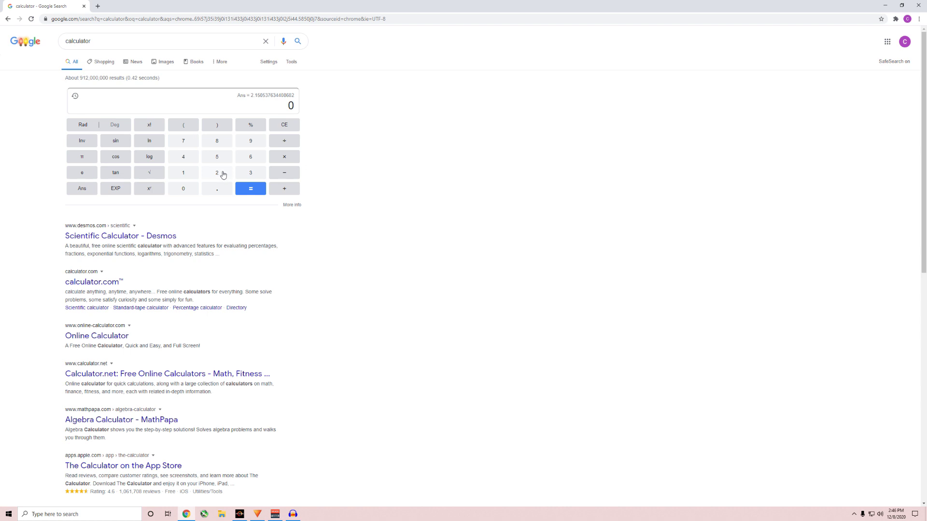
Calculate 3 × 31 with Google's online calculator in Chrome
{"action": "left_click", "coordinate": [250, 174]}
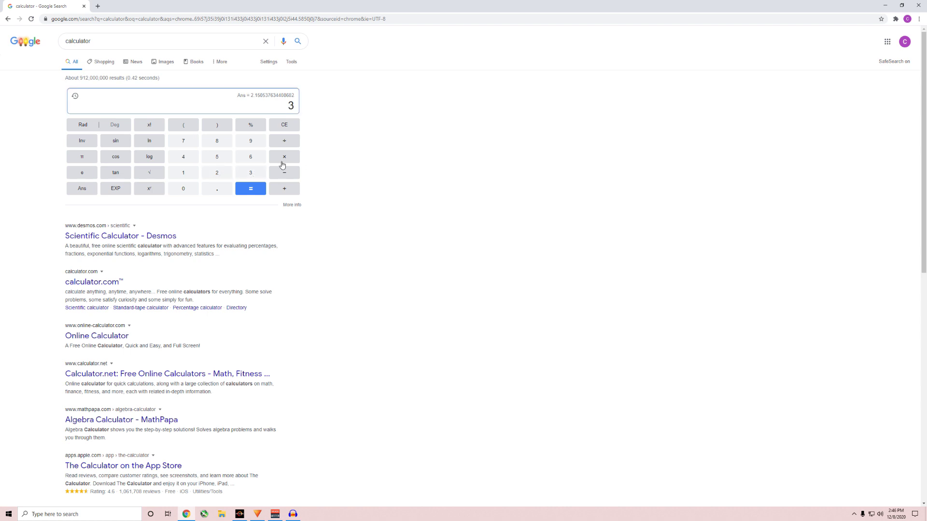
{"action": "left_click", "coordinate": [285, 159]}
{"action": "left_click", "coordinate": [250, 175]}
{"action": "left_click", "coordinate": [184, 173]}
{"action": "left_click", "coordinate": [250, 190]}
Clear the calculator and divide 2400 by 93
{"action": "left_click", "coordinate": [283, 127]}
{"action": "left_click", "coordinate": [215, 176]}
{"action": "left_click", "coordinate": [193, 161]}
{"action": "left_click", "coordinate": [191, 189]}
{"action": "left_click", "coordinate": [190, 189]}
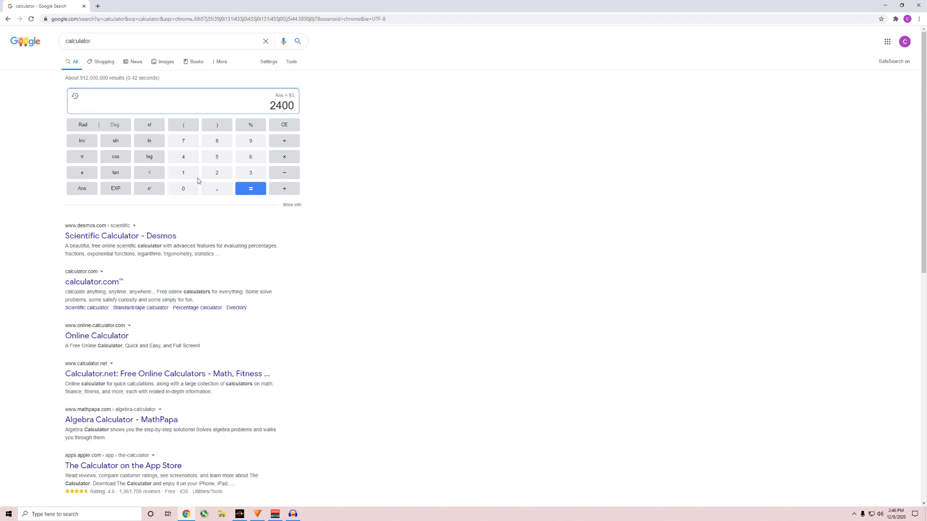
{"action": "left_click", "coordinate": [286, 142]}
{"action": "left_click", "coordinate": [252, 145]}
{"action": "left_click", "coordinate": [249, 175]}
{"action": "left_click", "coordinate": [250, 190]}
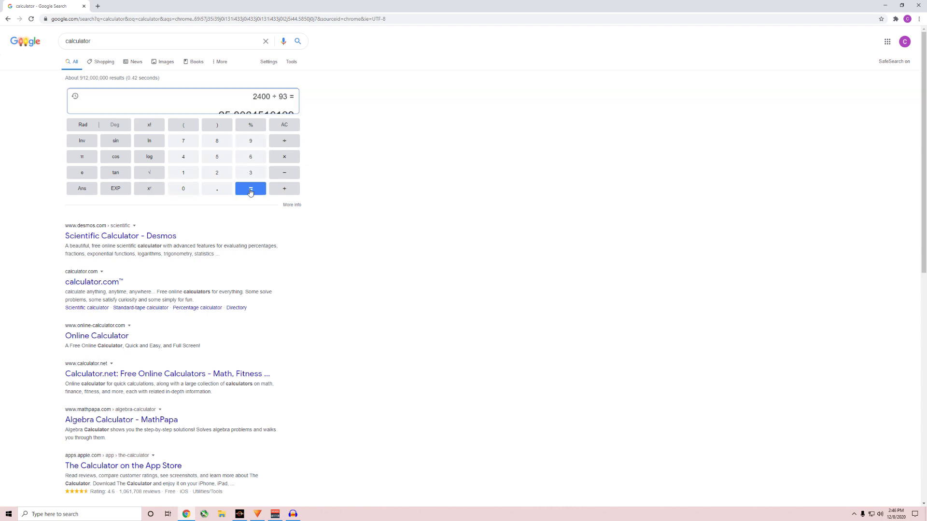
Divide the calculator's current result by 12
{"action": "left_click", "coordinate": [286, 144]}
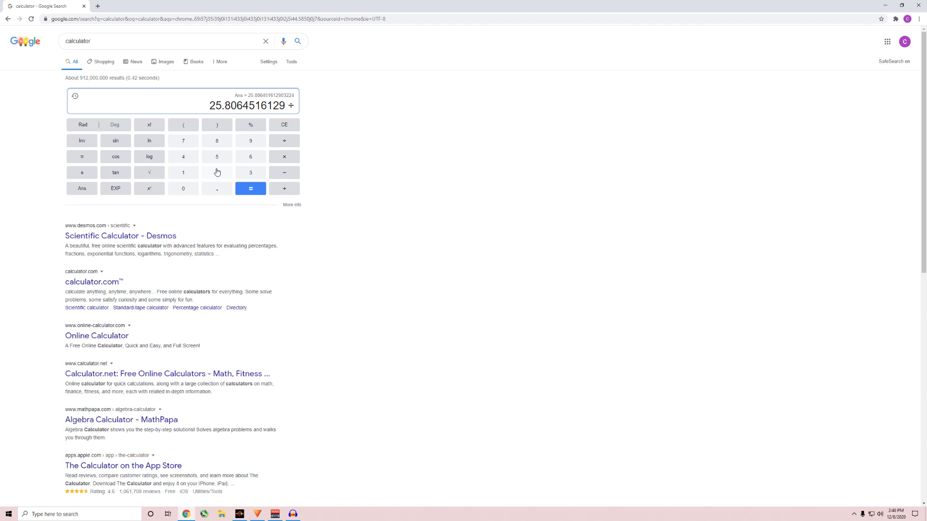
{"action": "left_click", "coordinate": [195, 176]}
{"action": "left_click", "coordinate": [217, 178]}
{"action": "left_click", "coordinate": [256, 192]}
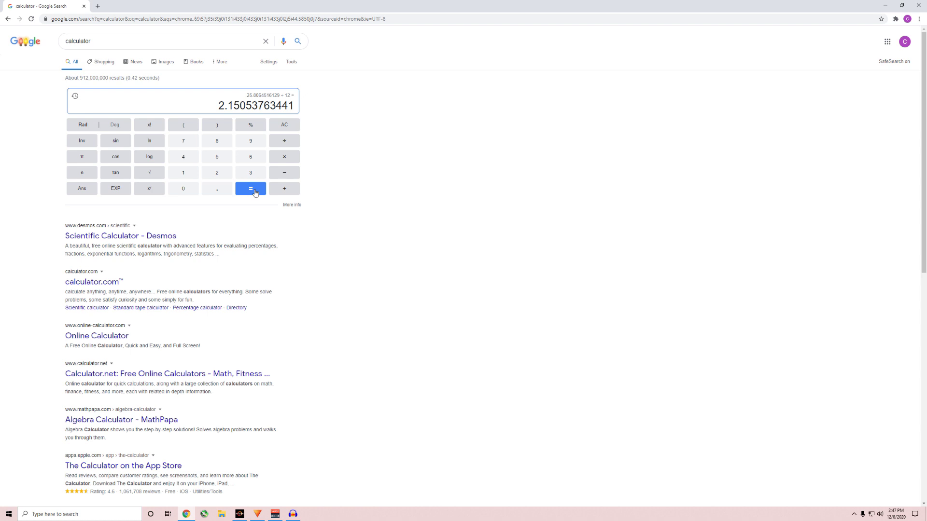
Multiply the calculator's current result by 2
{"action": "left_click", "coordinate": [282, 156]}
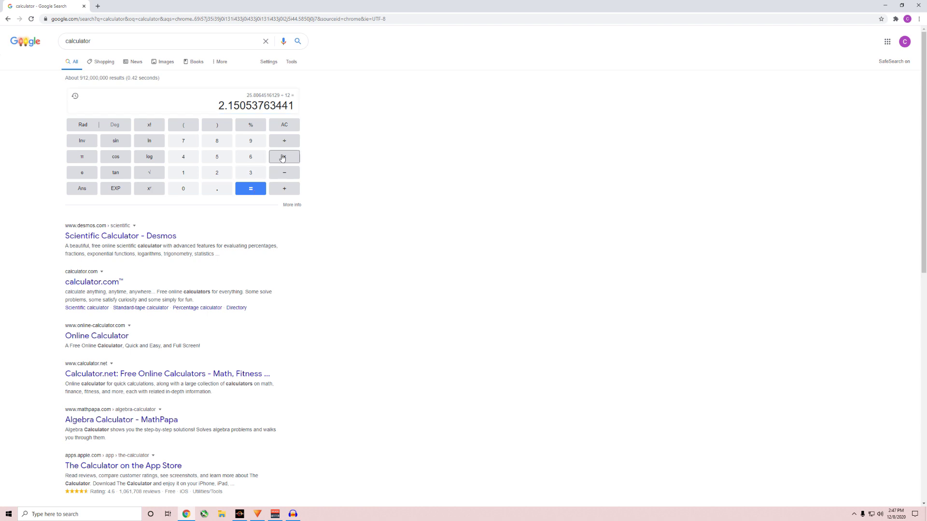
{"action": "left_click", "coordinate": [223, 174]}
{"action": "left_click", "coordinate": [252, 190]}
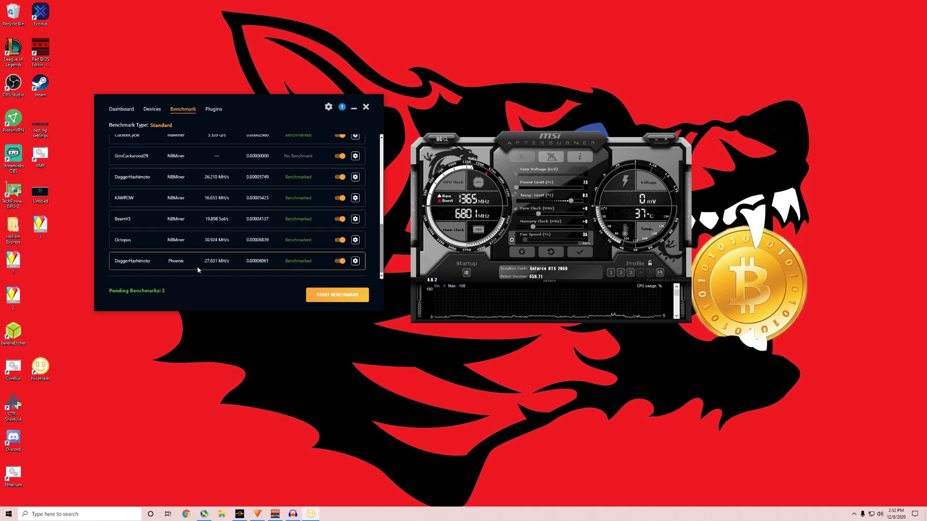
Load overclocking profiles 3 and 2 in MSI Afterburner, comparing them with the GPU algorithms in NiceHash Miner's benchmark list
{"action": "left_click", "coordinate": [629, 273]}
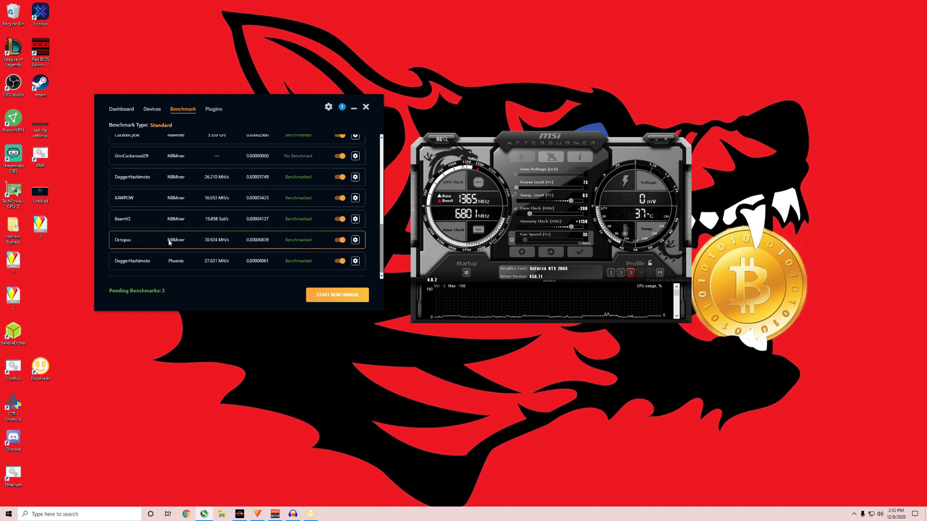
{"action": "left_click", "coordinate": [620, 273]}
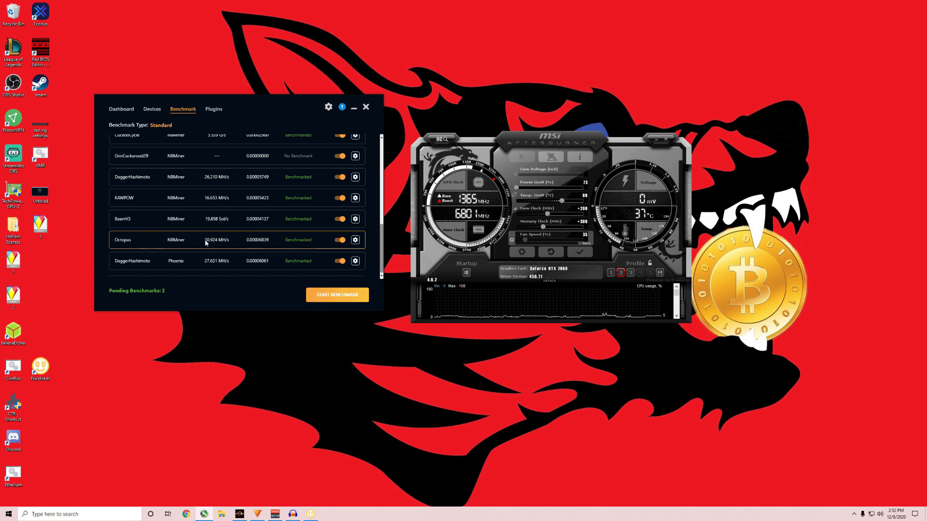
{"action": "scroll", "coordinate": [218, 236], "scroll_direction": "up", "scroll_amount": 3}
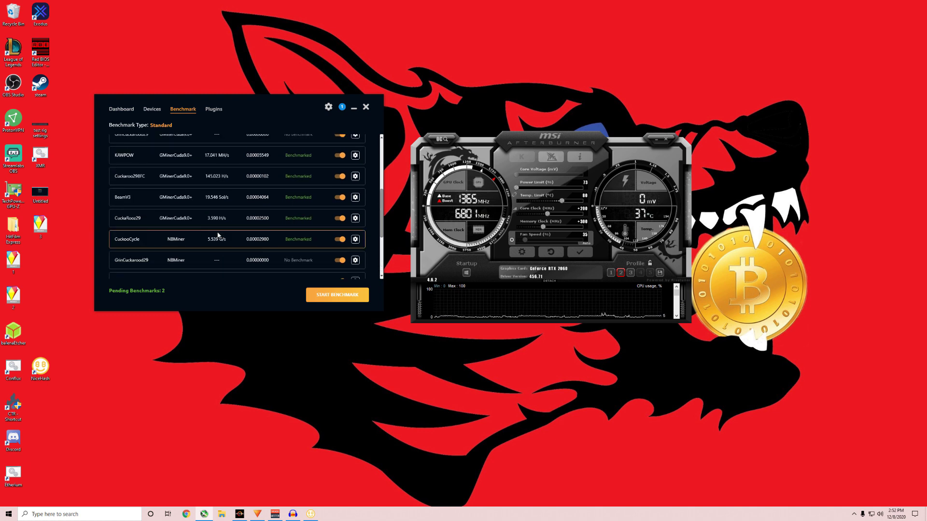
{"action": "scroll", "coordinate": [218, 234], "scroll_direction": "down", "scroll_amount": 2}
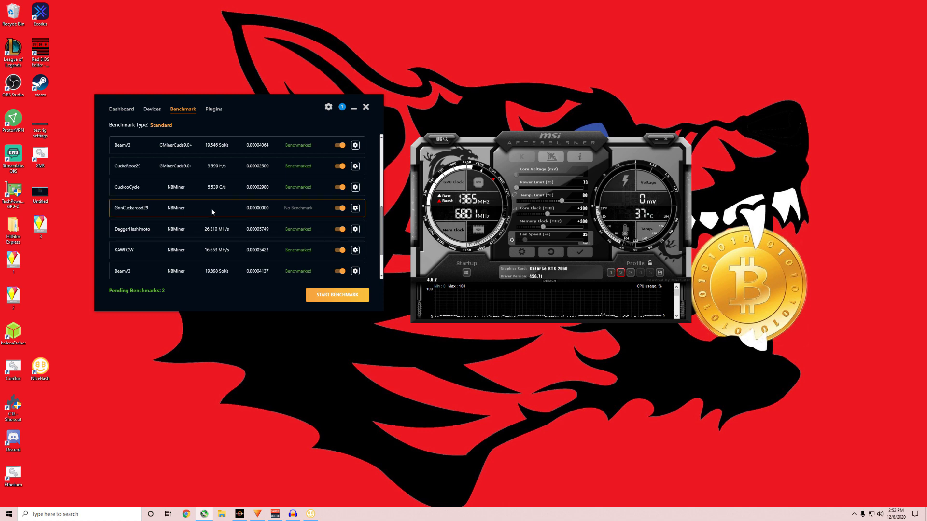
{"action": "scroll", "coordinate": [211, 216], "scroll_direction": "up", "scroll_amount": 3}
{"action": "scroll", "coordinate": [211, 219], "scroll_direction": "up", "scroll_amount": 4}
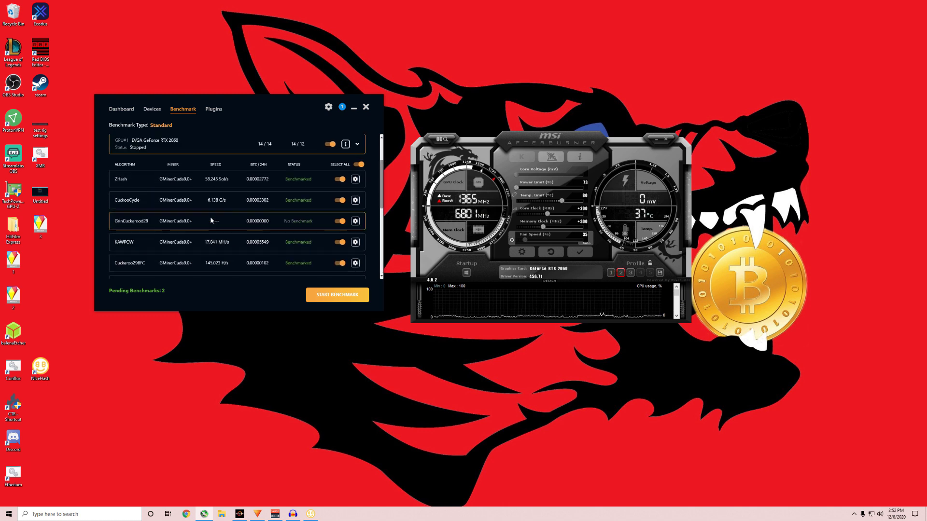
{"action": "scroll", "coordinate": [210, 219], "scroll_direction": "down", "scroll_amount": 1}
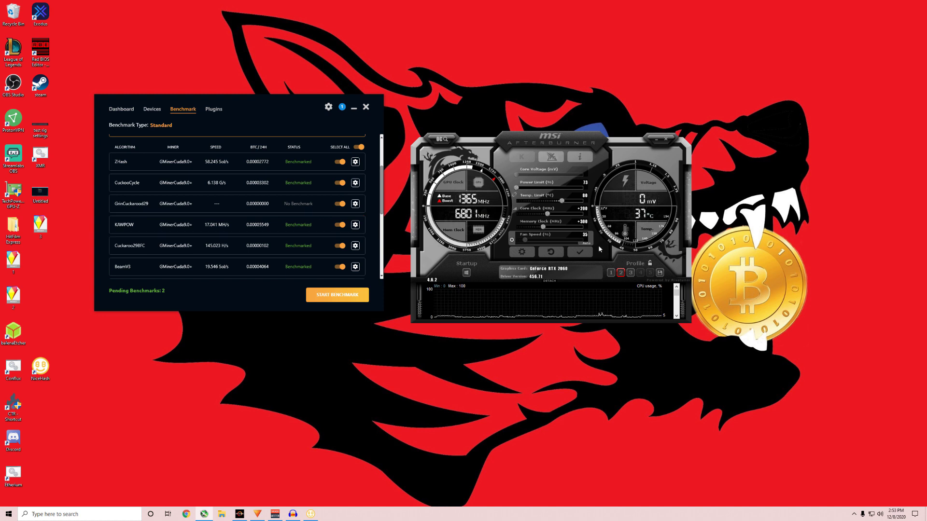
Load profile 1 in MSI Afterburner, and dismiss the NiceHash Miner and Afterburner windows
{"action": "left_click", "coordinate": [610, 273]}
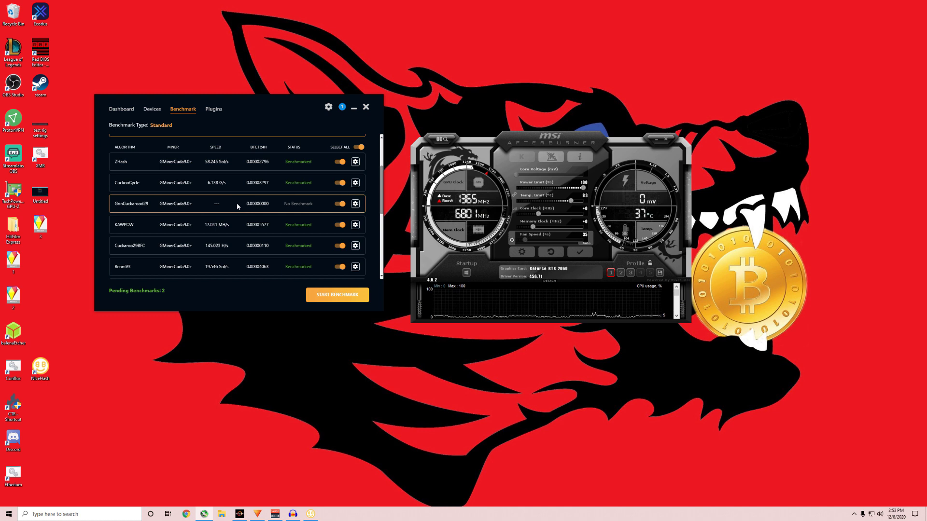
{"action": "left_click", "coordinate": [366, 107]}
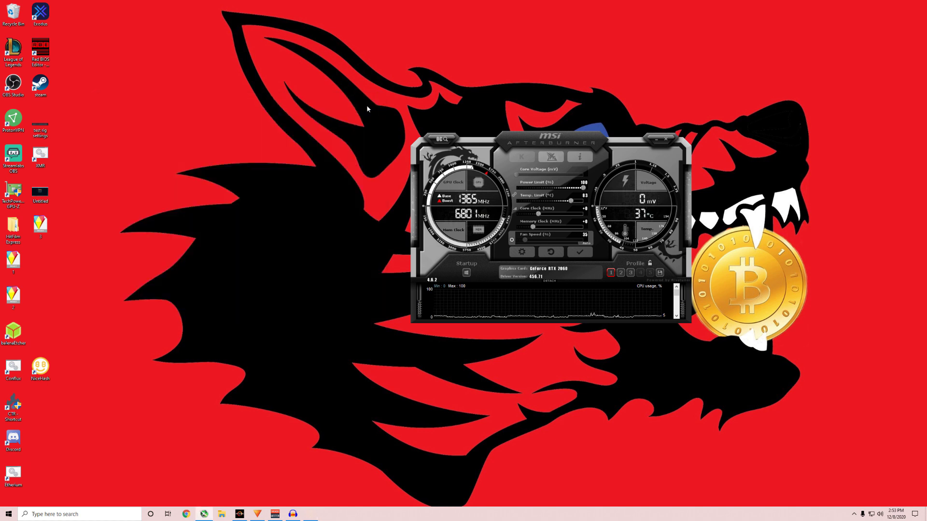
{"action": "left_click", "coordinate": [656, 140]}
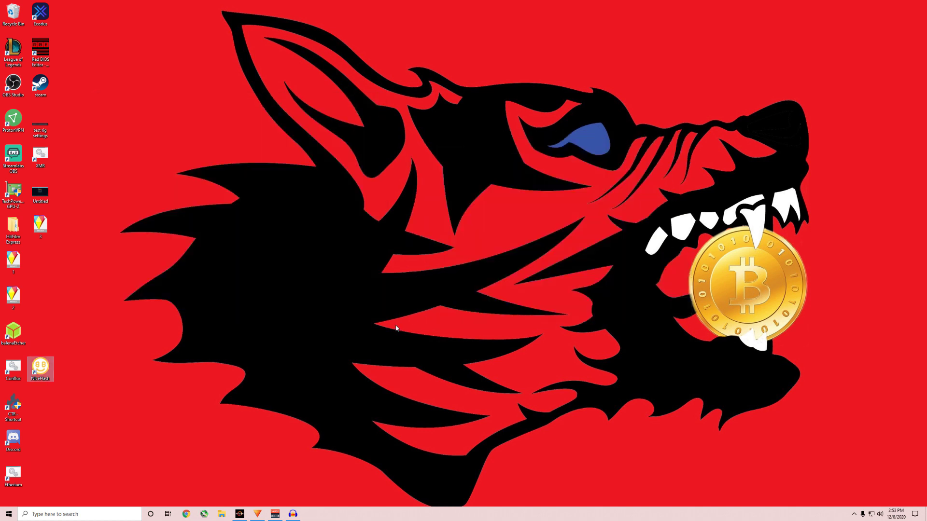